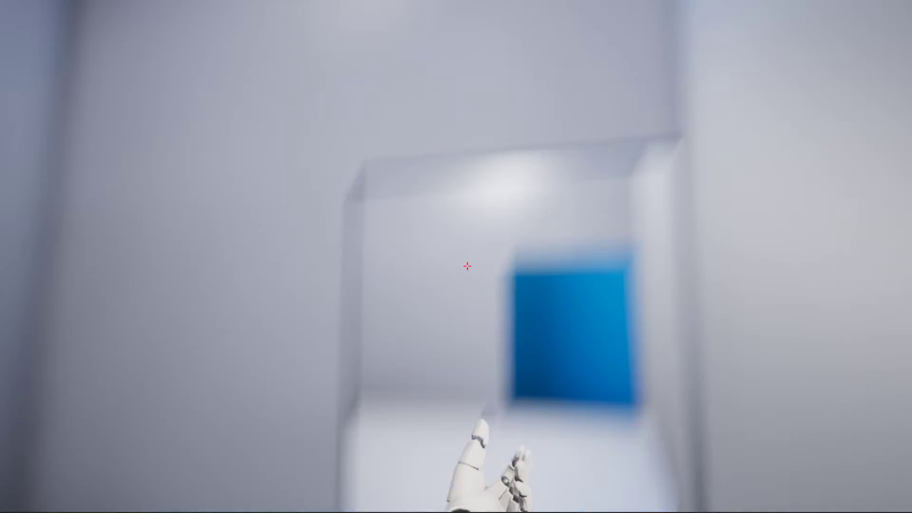
Walk forward past the 'Try to find the gun!' message and approach the blue door until it rises open.
key(w)
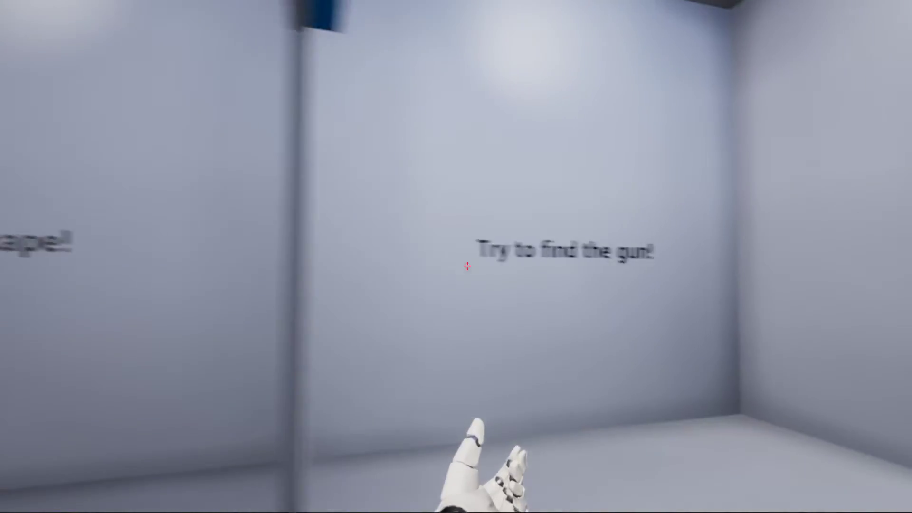
key(w)
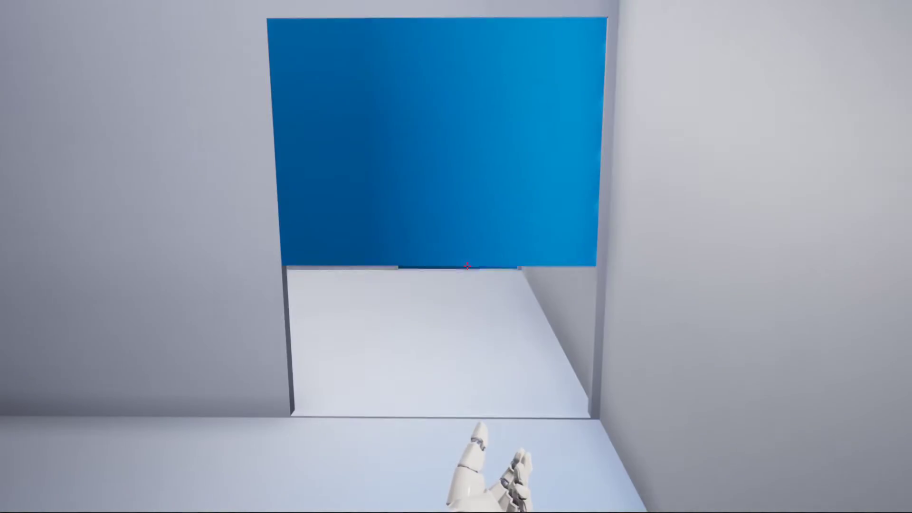
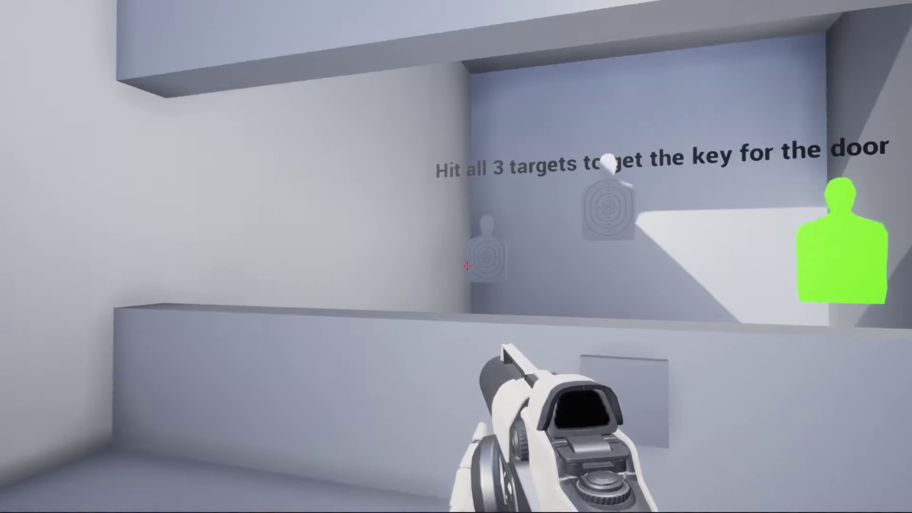
Shoot the left target, collect the dropped key and walk into the red door to unlock it.
click(467, 265)
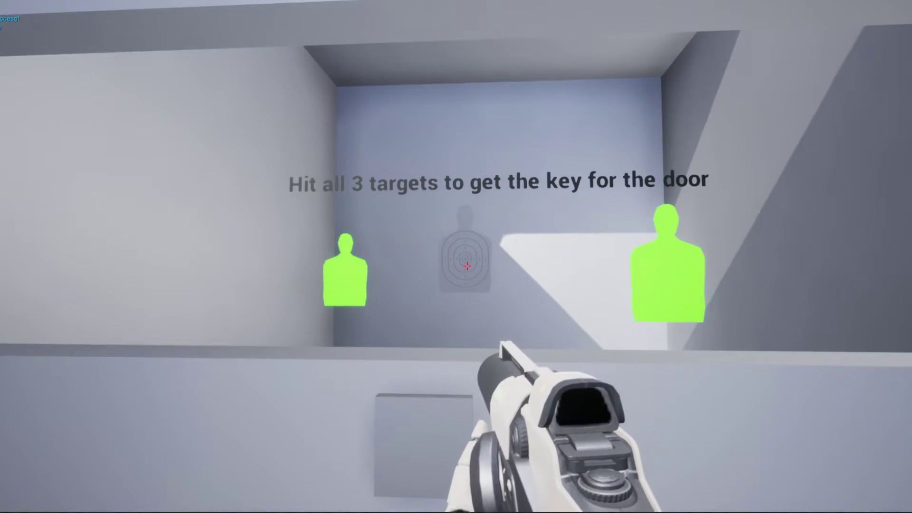
key(w)
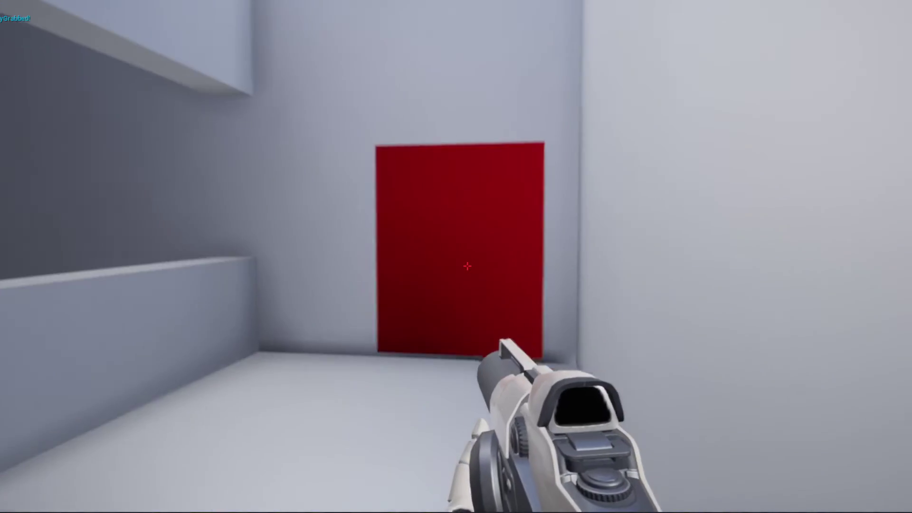
key(w)
key(w)
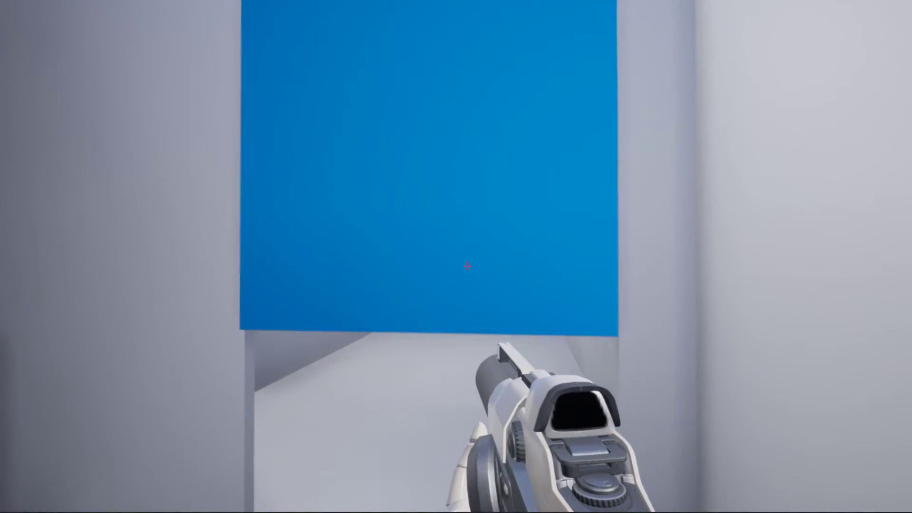
key(w)
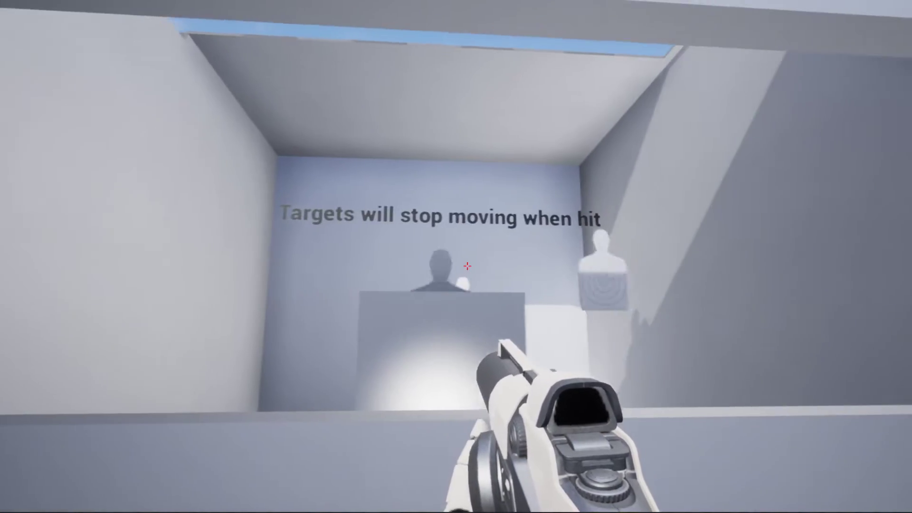
Line up at the ledge of the target room and fire down at a moving target.
key(w)
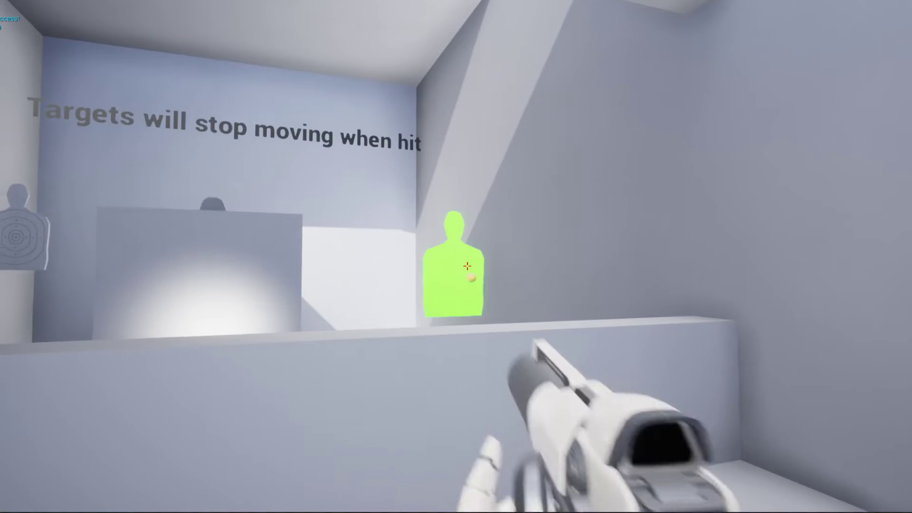
key(s)
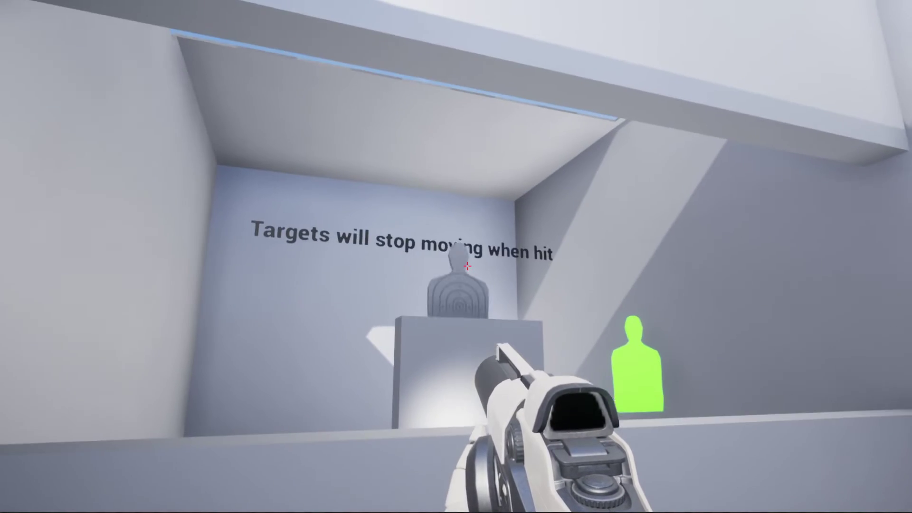
key(w)
click(467, 266)
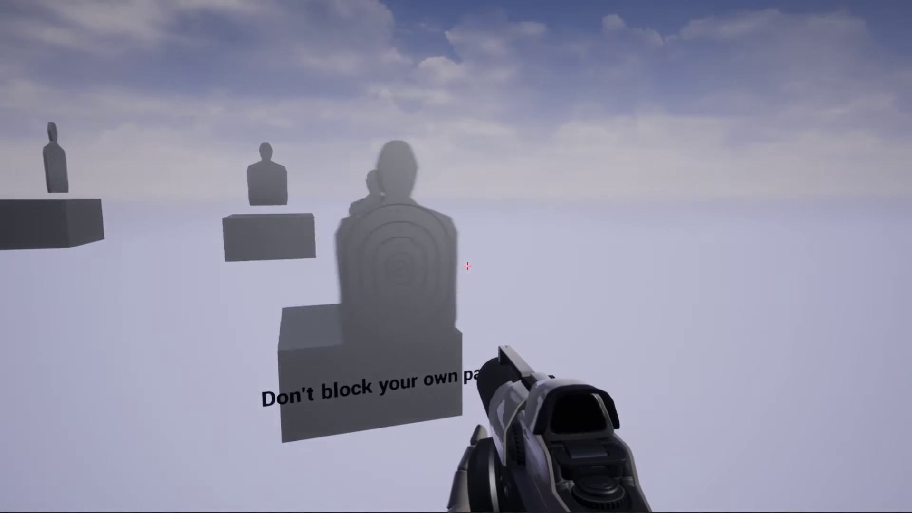
Shoot the right-hand target and advance across the floating boxes.
key(d)
click(467, 266)
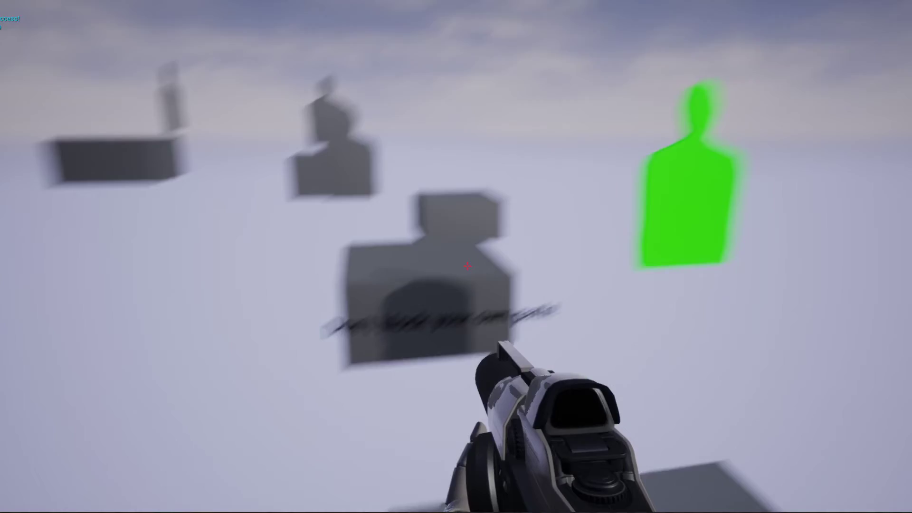
key(w)
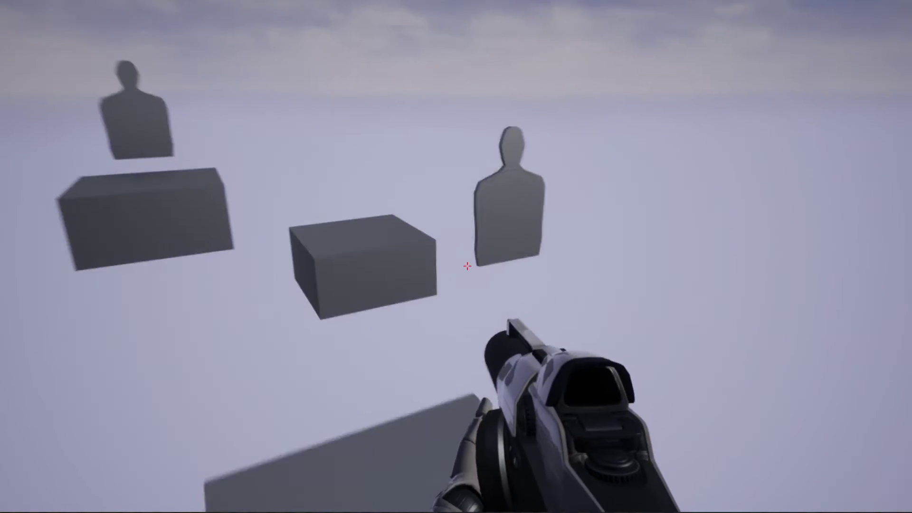
key(w)
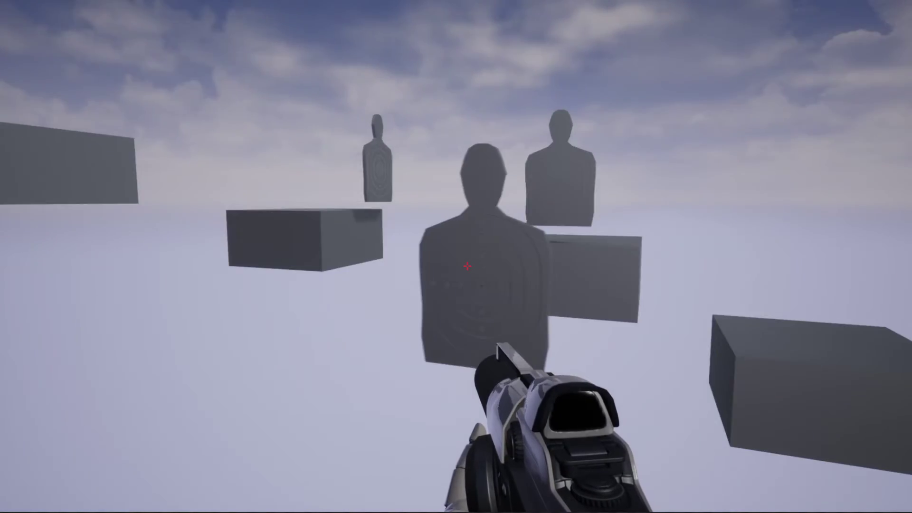
key(w)
Shoot another floating-box target and move onto the platforms toward the Escape Pod.
key(w)
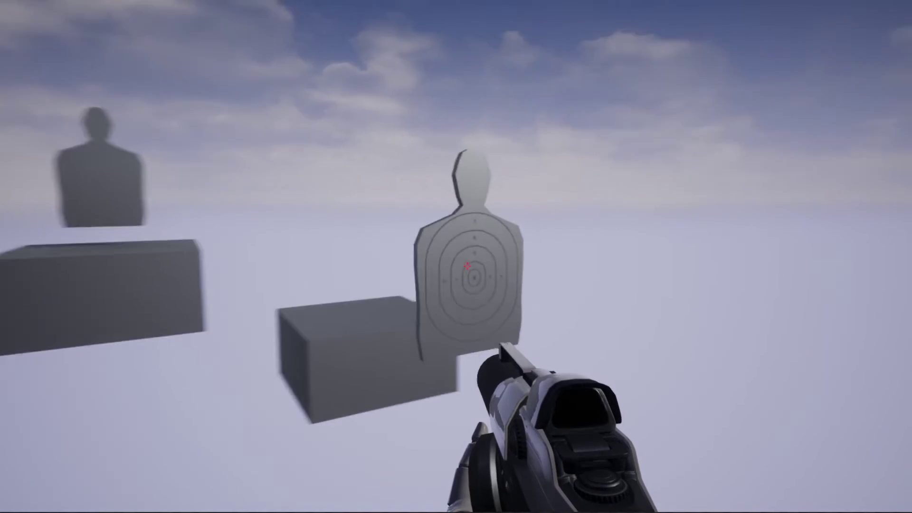
key(w)
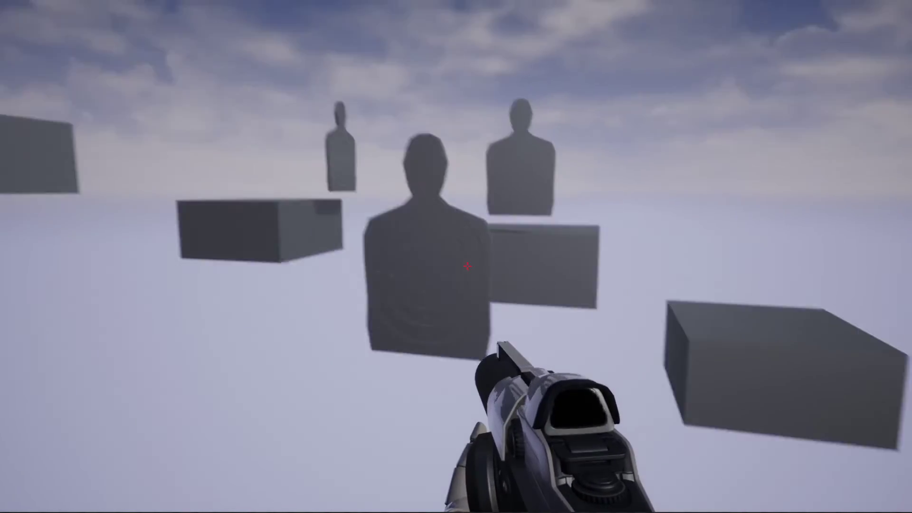
click(468, 266)
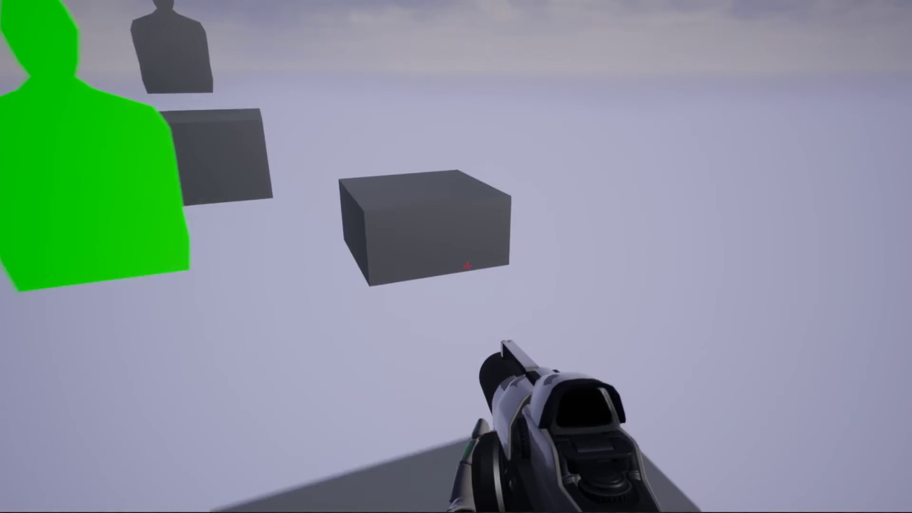
key(w)
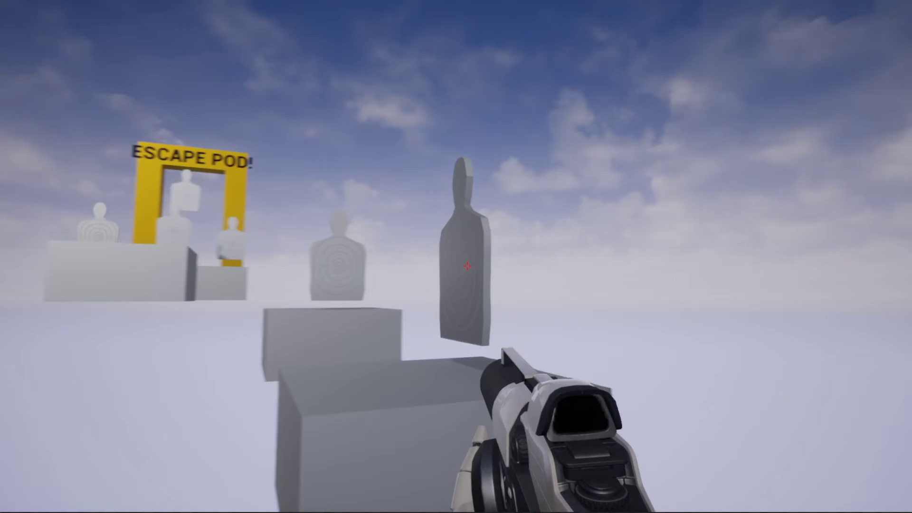
Shoot the target on the platform ahead and move past it.
key(w)
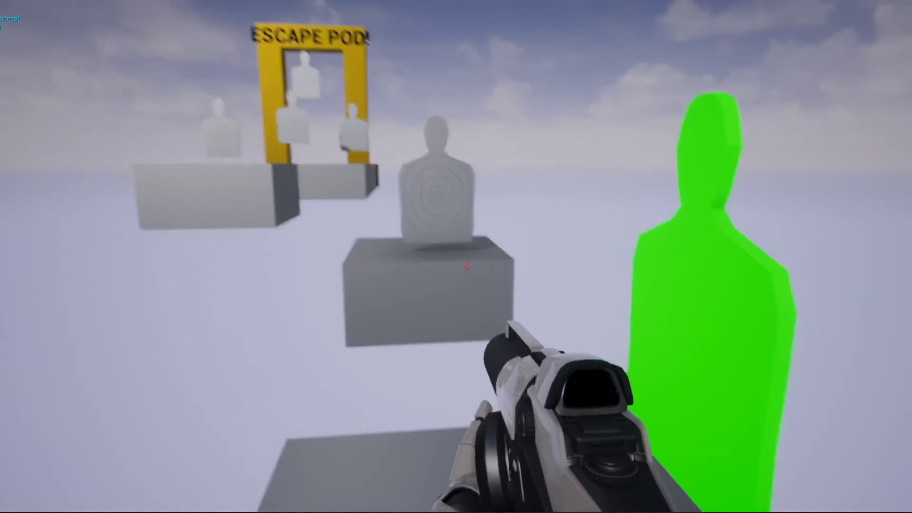
key(s)
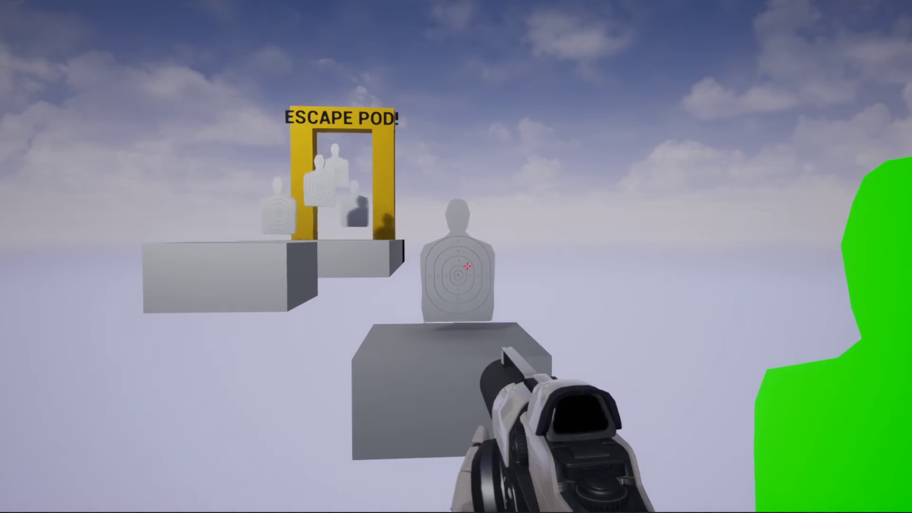
click(467, 266)
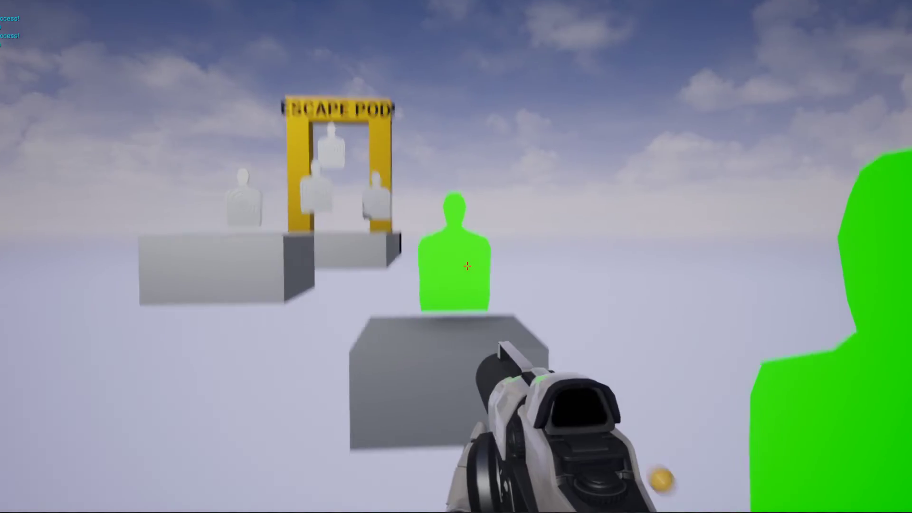
key(w)
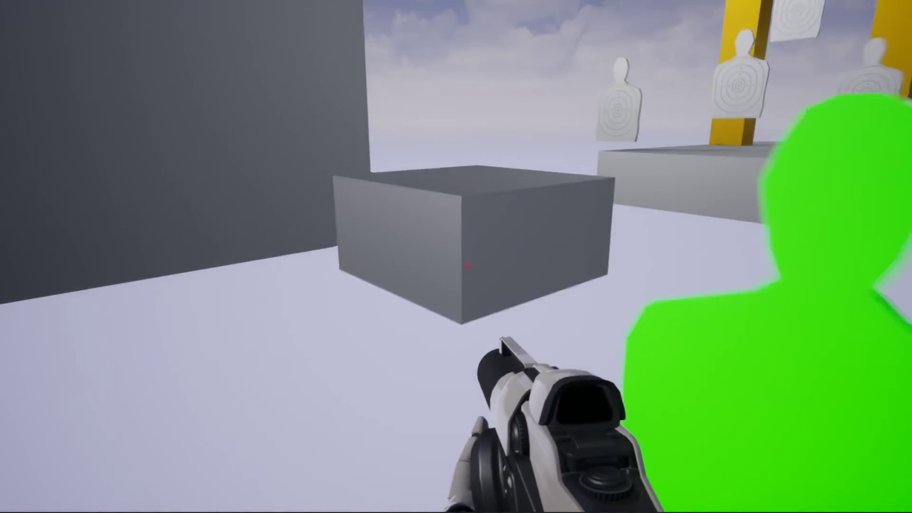
Face the Escape Pod arch and shoot the target beside it.
key(s)
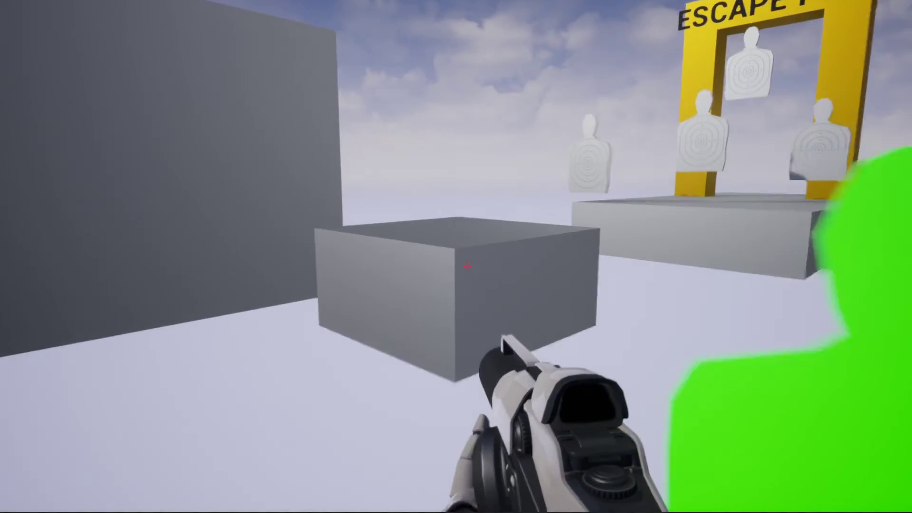
key(w)
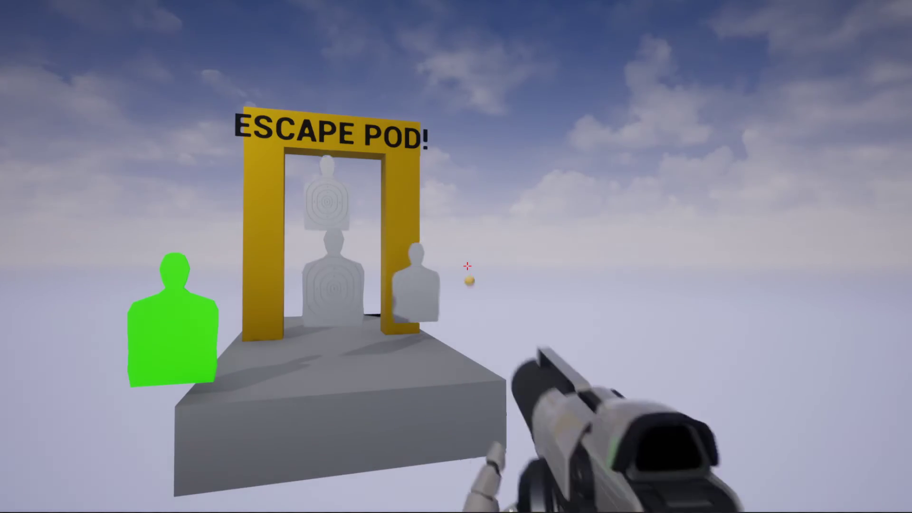
click(467, 266)
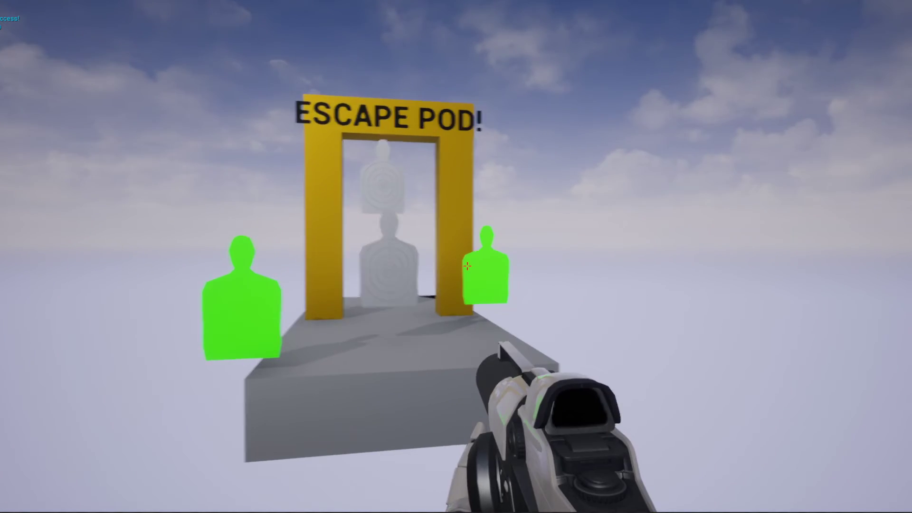